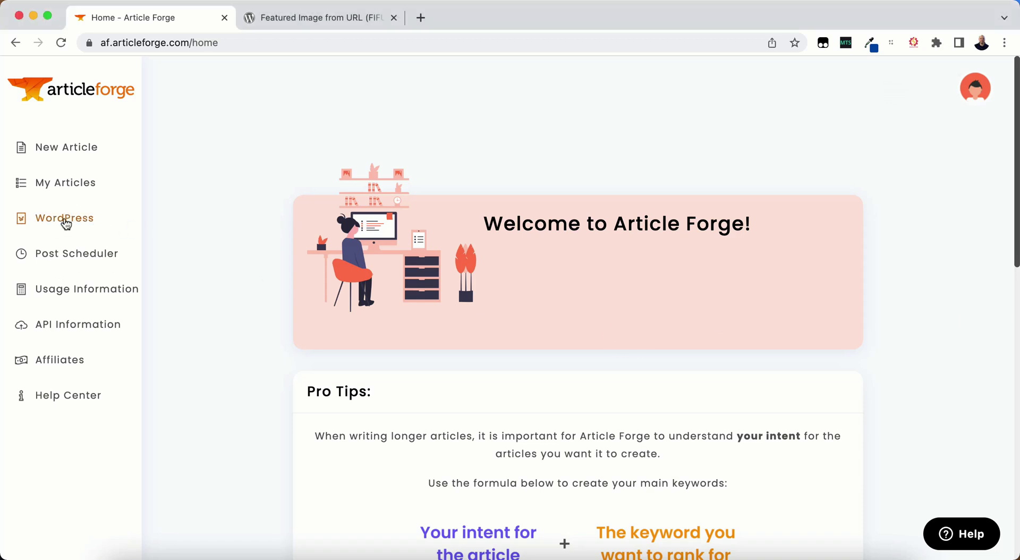
- Go to the WordPress section to view the Your Blogs list
left_click(57, 223)
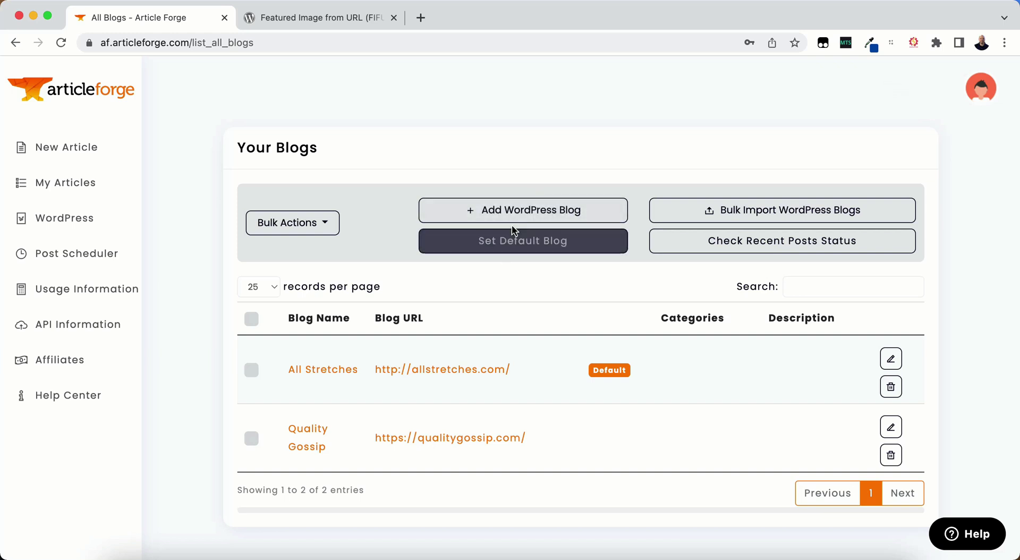
- Start a new WordPress blog and clear the autofilled username and password
left_click(512, 222)
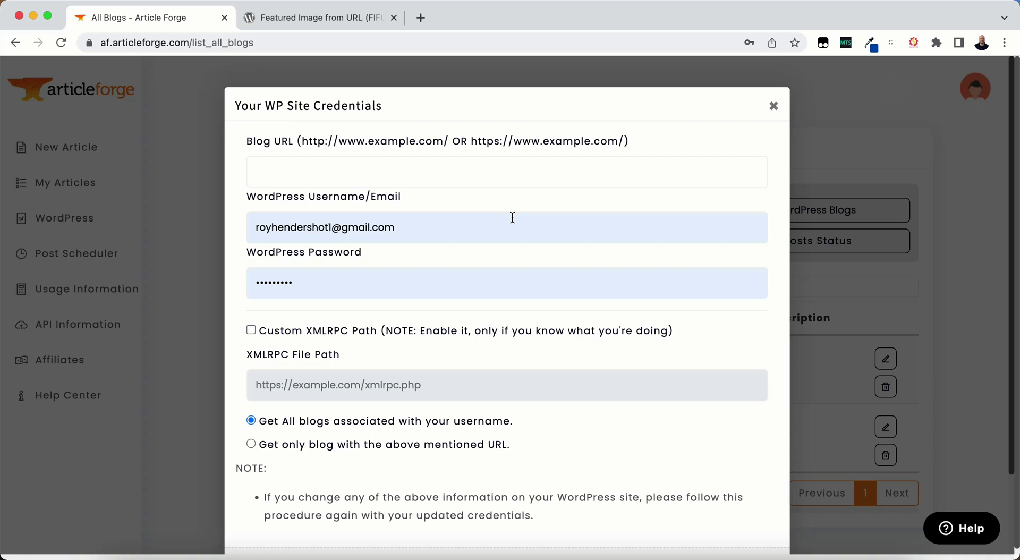
triple_click(408, 225)
key("Down")
key("Down")
key("BackSpace")
key("Tab")
key("BackSpace")
key("BackSpace")
key("BackSpace")
left_click(465, 254)
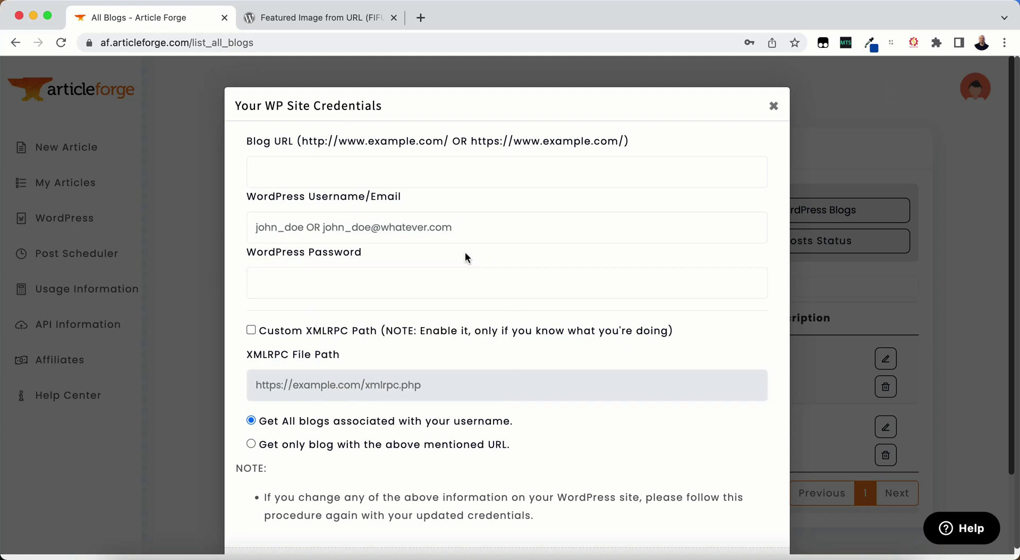
left_click(308, 177)
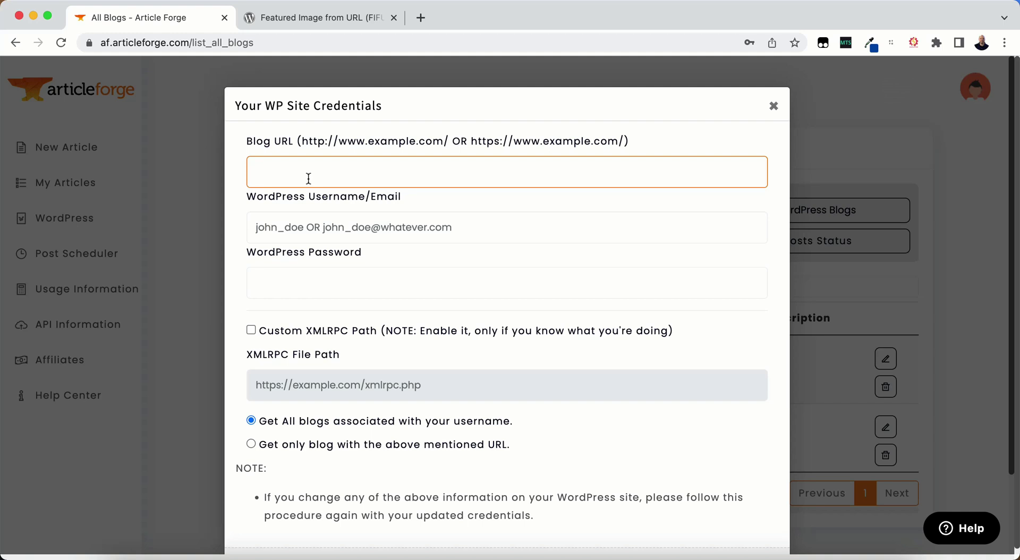
type("http")
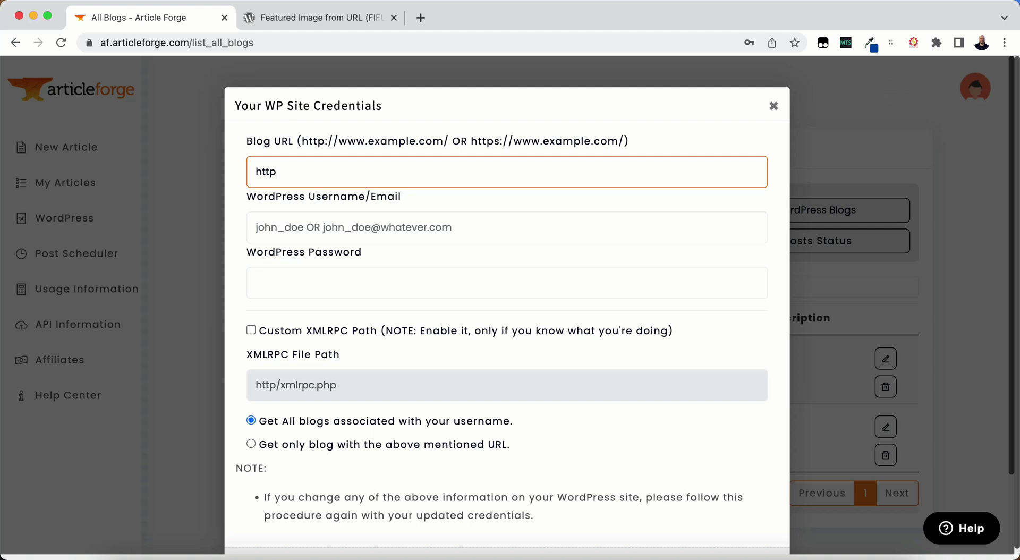
type("s://")
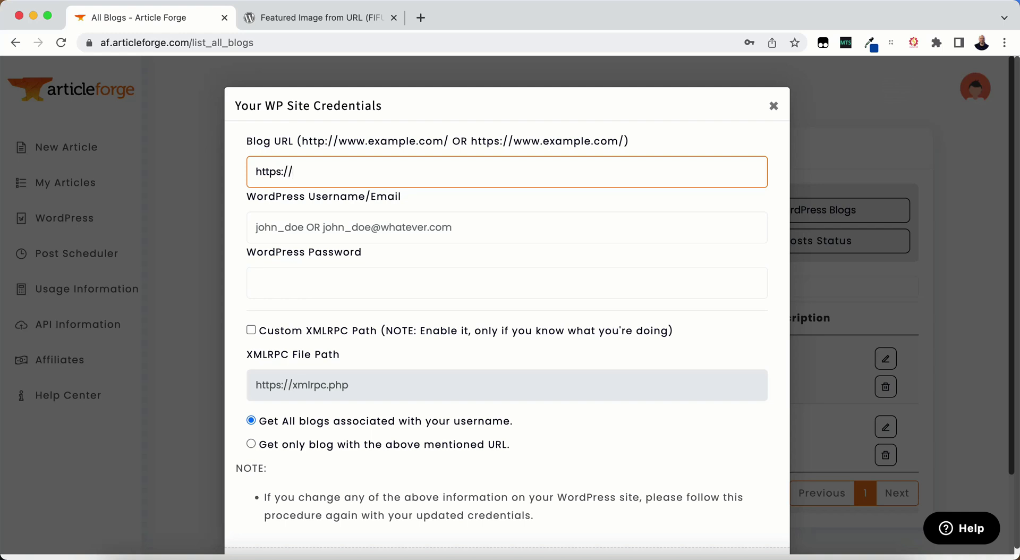
type("animalht.com")
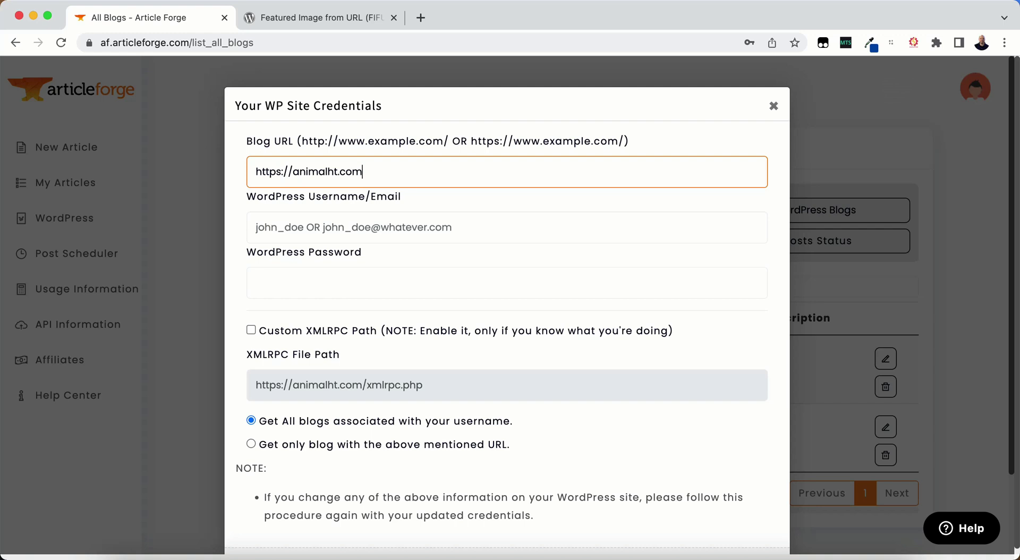
- Enter the blog's WordPress username and the account password
left_click(298, 232)
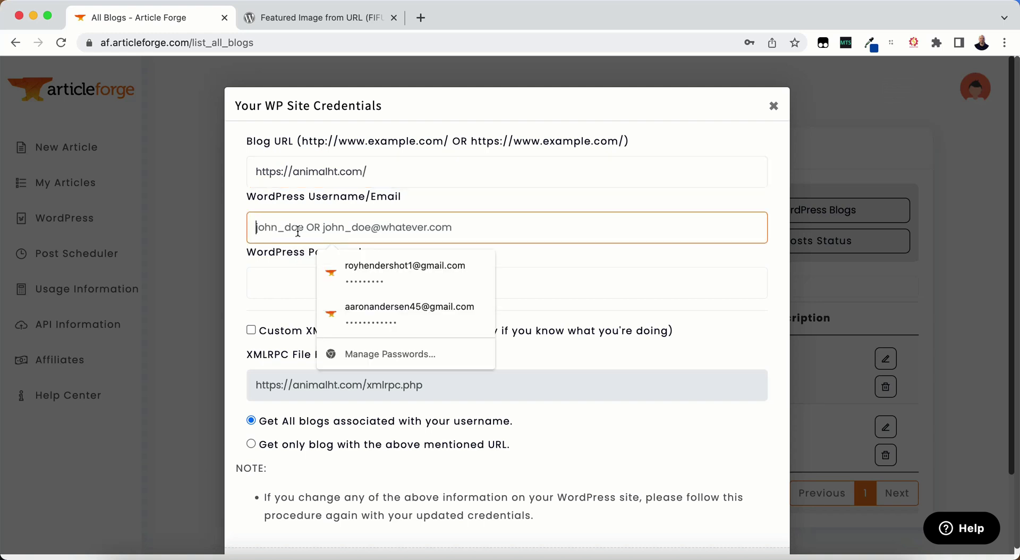
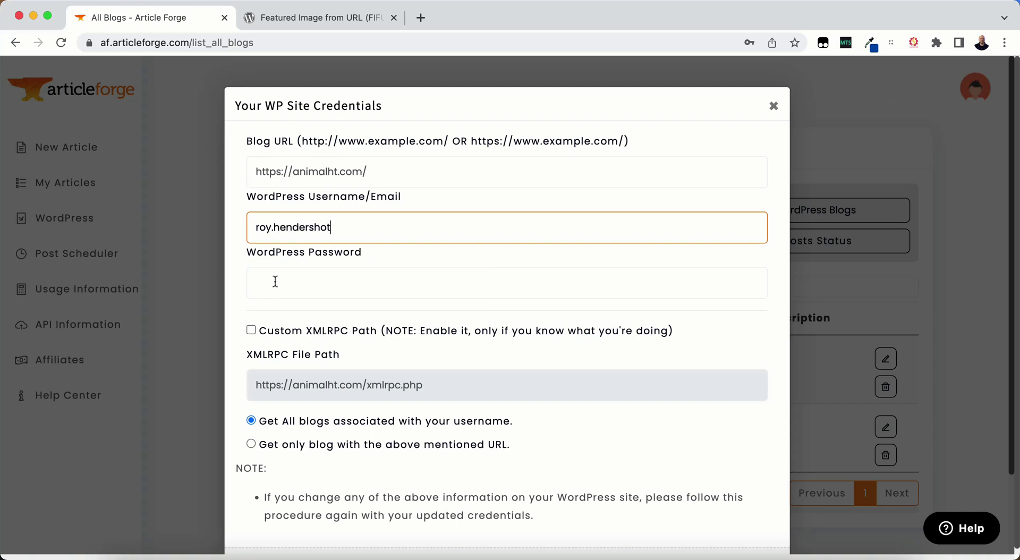
left_click(275, 286)
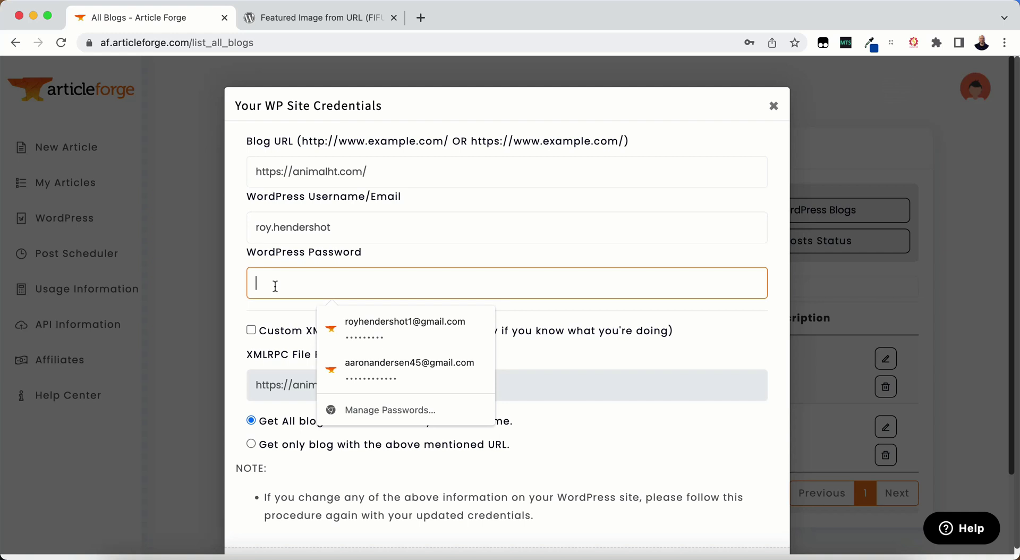
type("•••••••••")
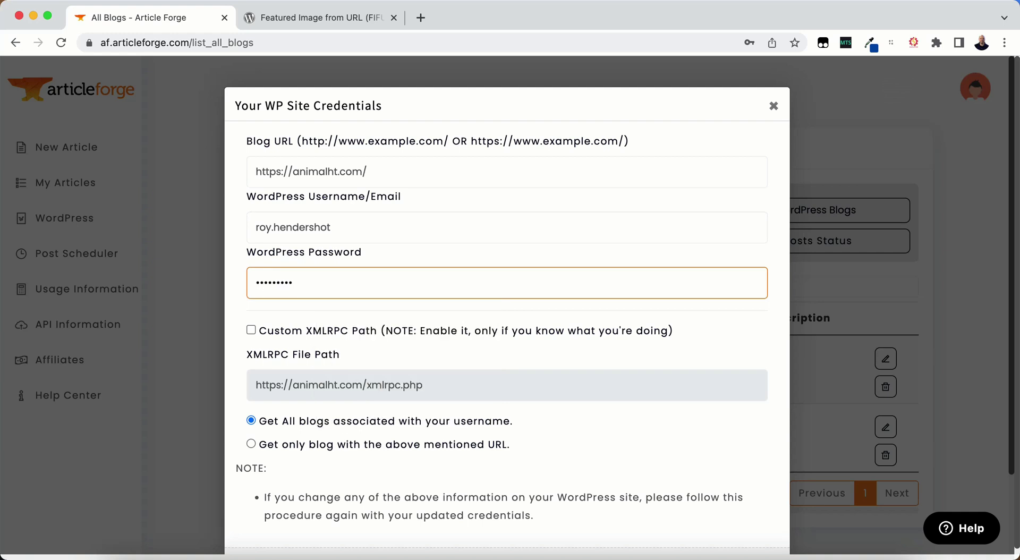
type("•••")
- Choose 'Get only blog with the above mentioned URL' for retrieval
scroll(309, 295, "down", 2)
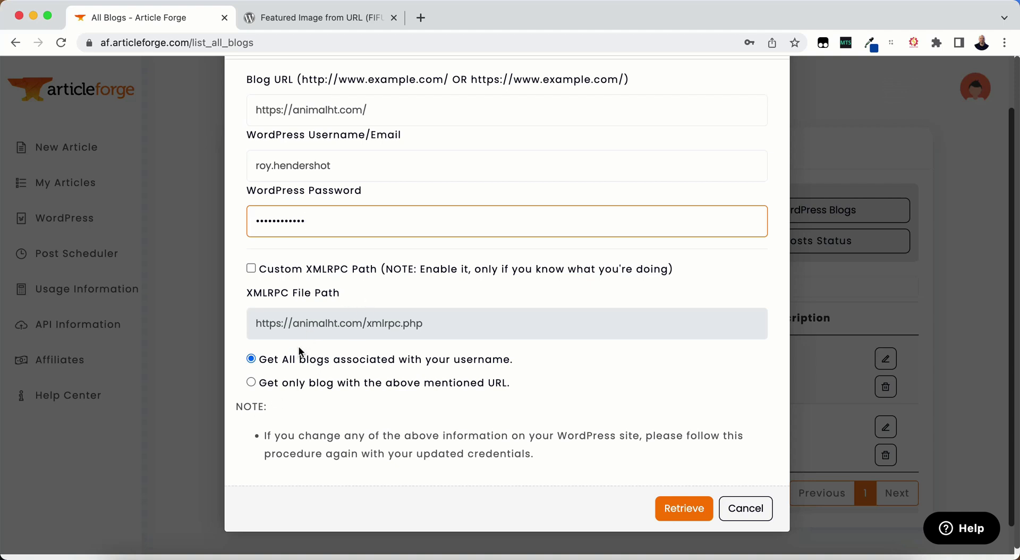
scroll(298, 346, "down", 1)
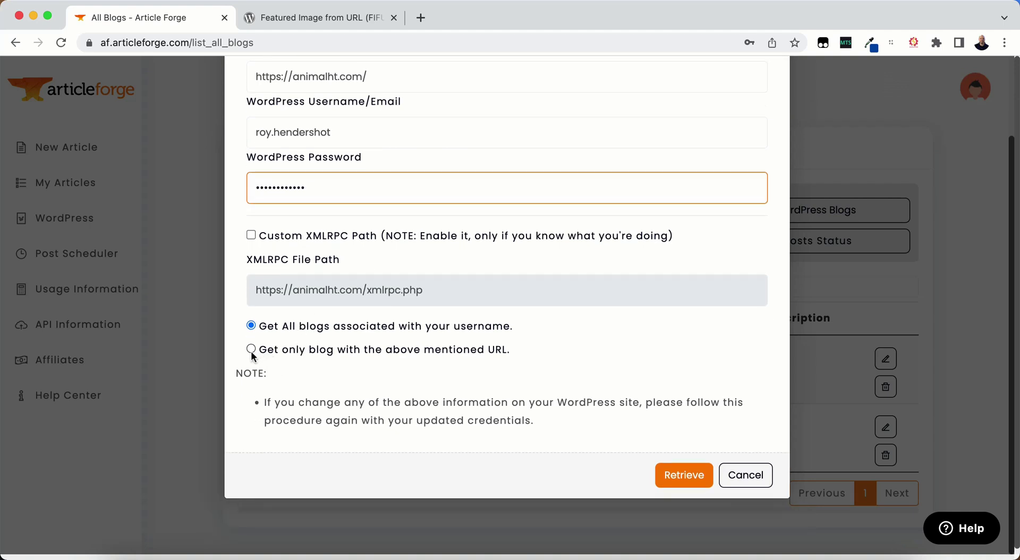
left_click(250, 349)
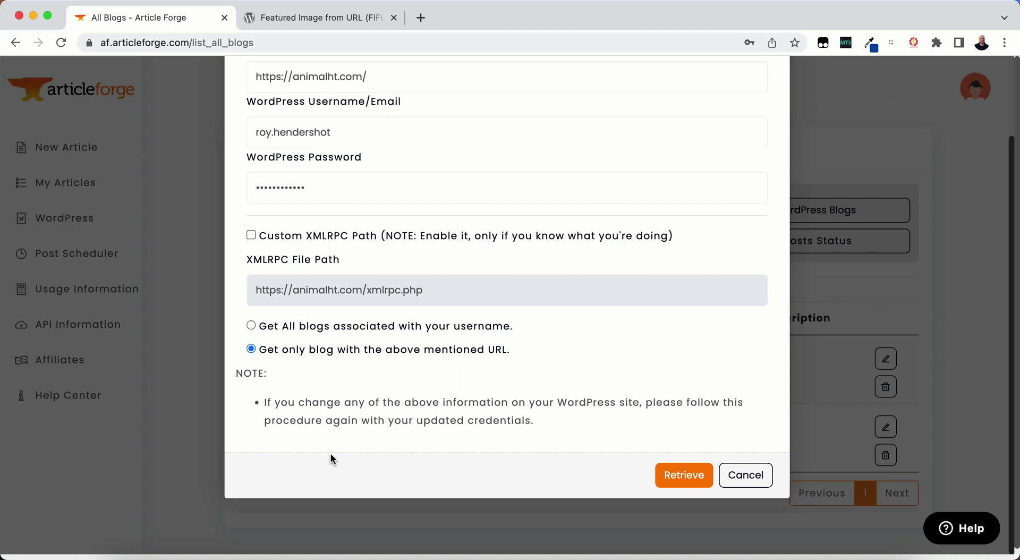
- Retrieve the animalht.com blog so Animal HT joins the blog list
left_click(686, 479)
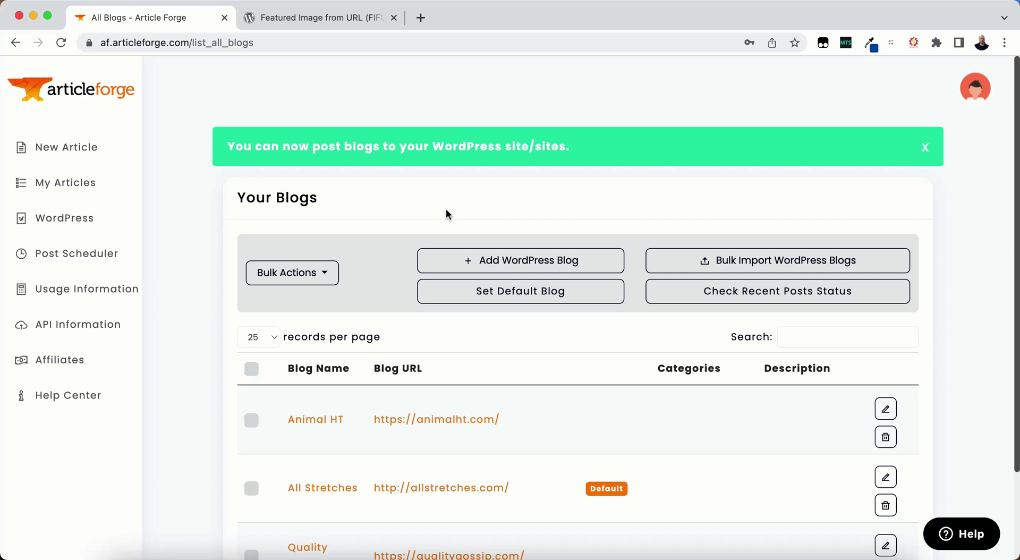
scroll(441, 276, "down", 2)
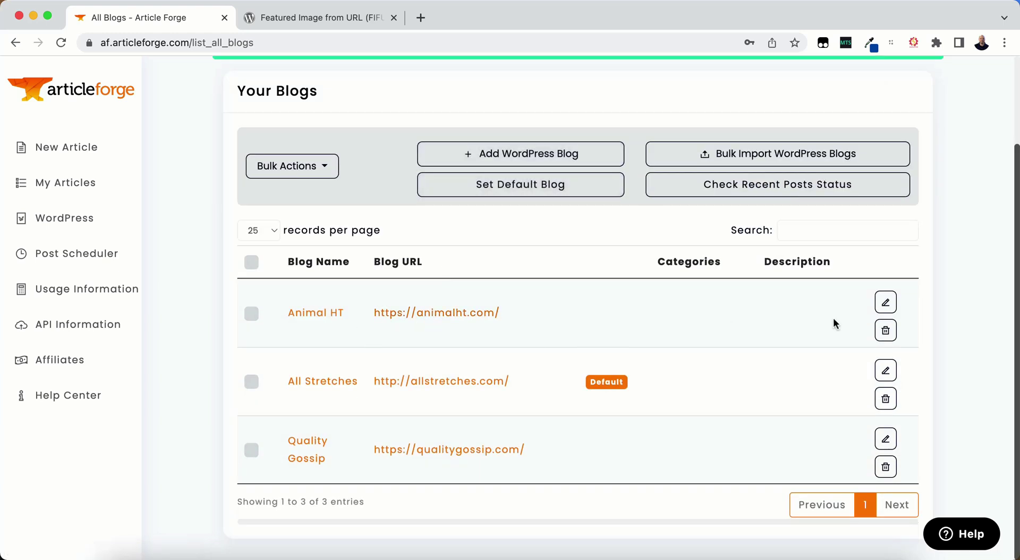